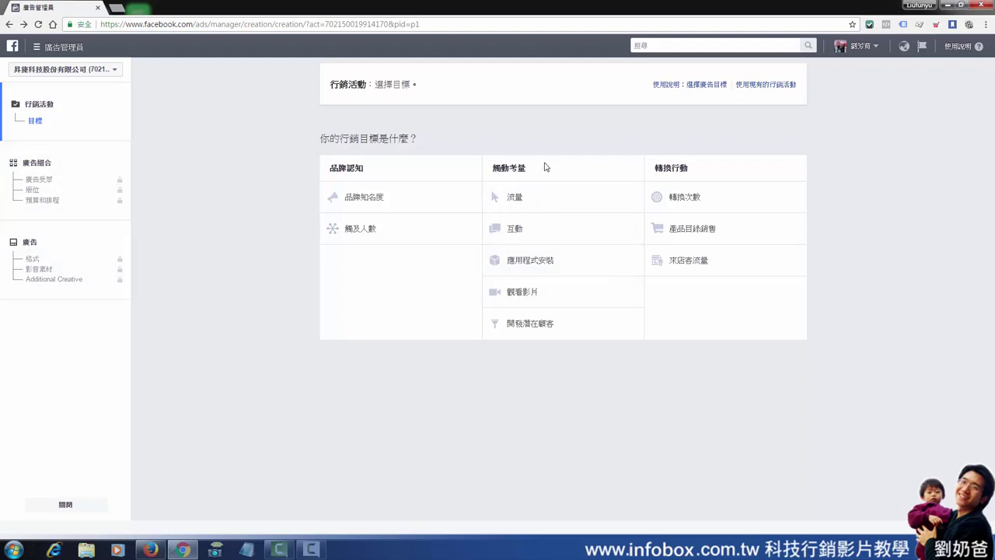
# Choose 流量 (traffic) as the marketing objective, keep 流量 as the campaign name and continue to the ad set.
pyautogui.click(513, 199)
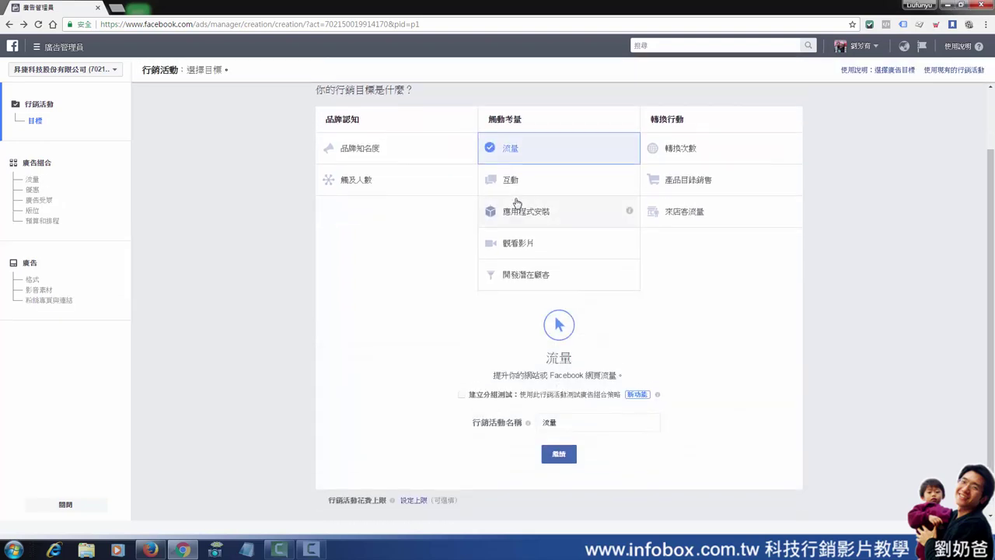
pyautogui.click(527, 428)
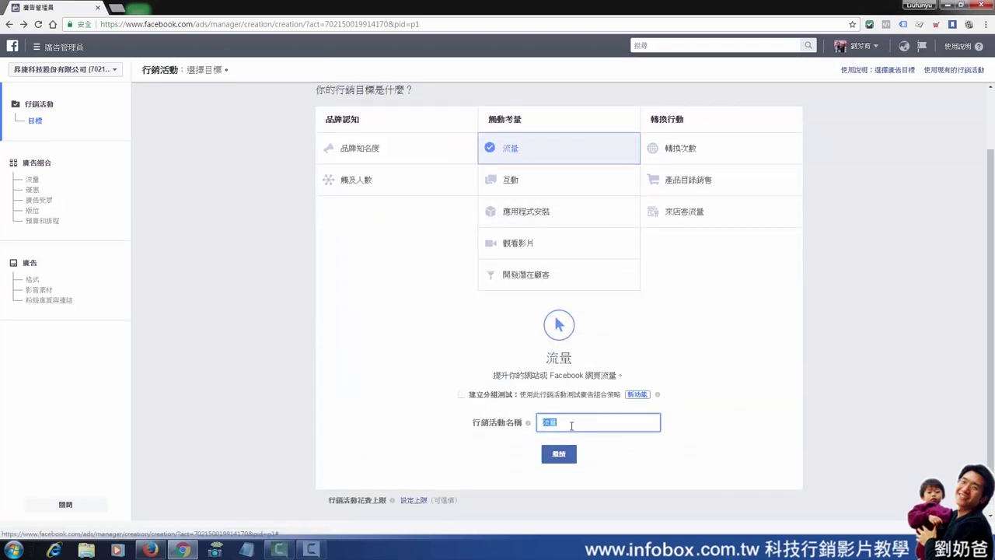
pyautogui.click(562, 455)
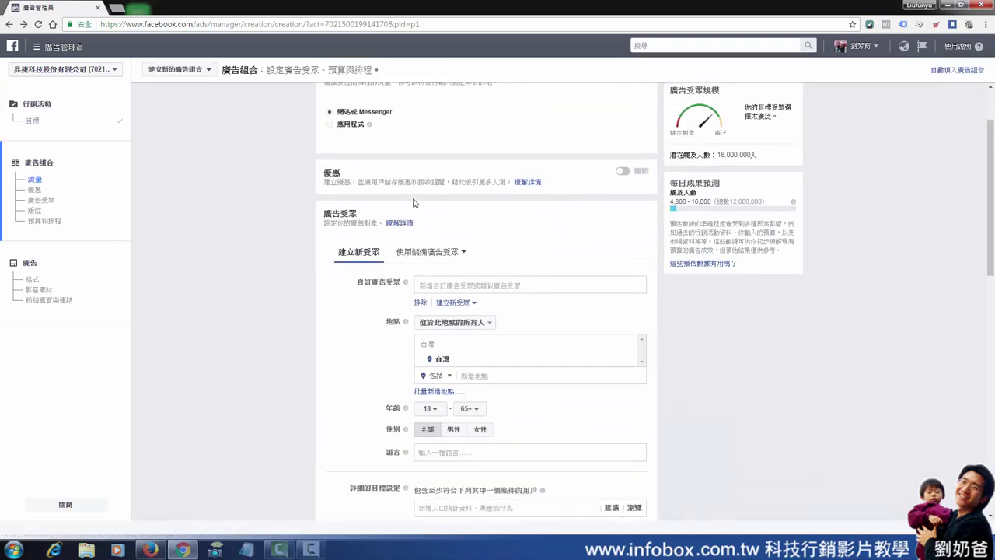
# Accept the default audience, placement, budget and schedule settings of the ad set and continue to the ad setup.
pyautogui.scroll(-1, 467, 252)
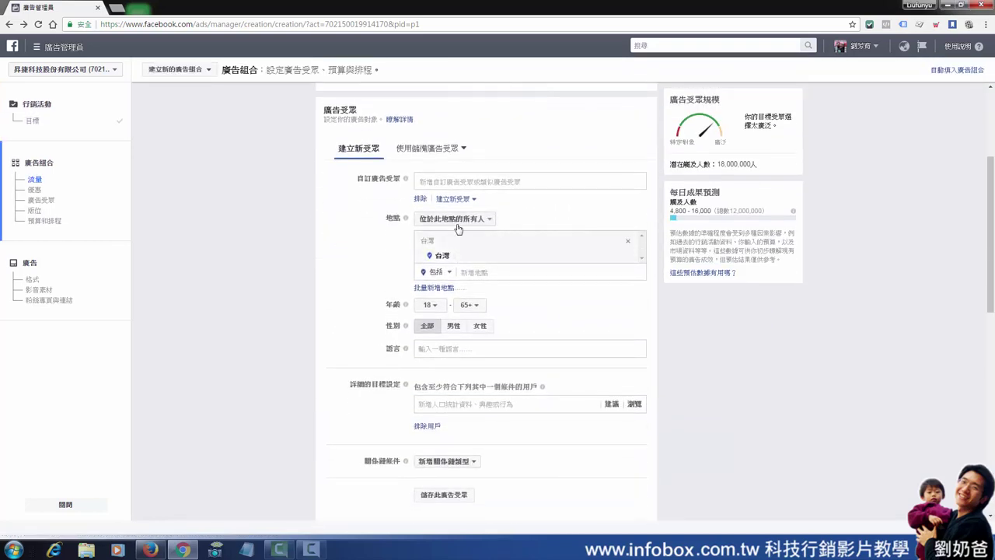
pyautogui.scroll(-4, 478, 264)
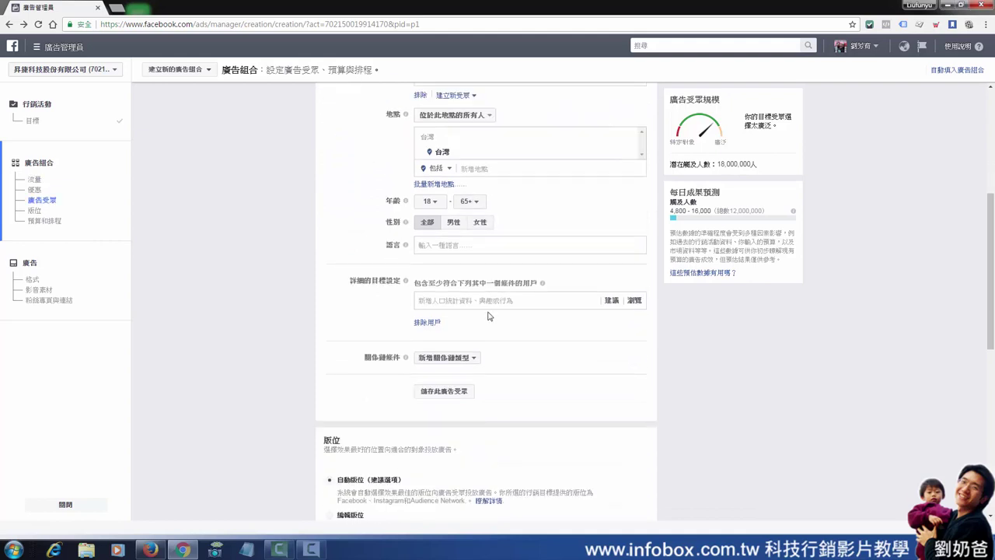
pyautogui.scroll(-2, 481, 304)
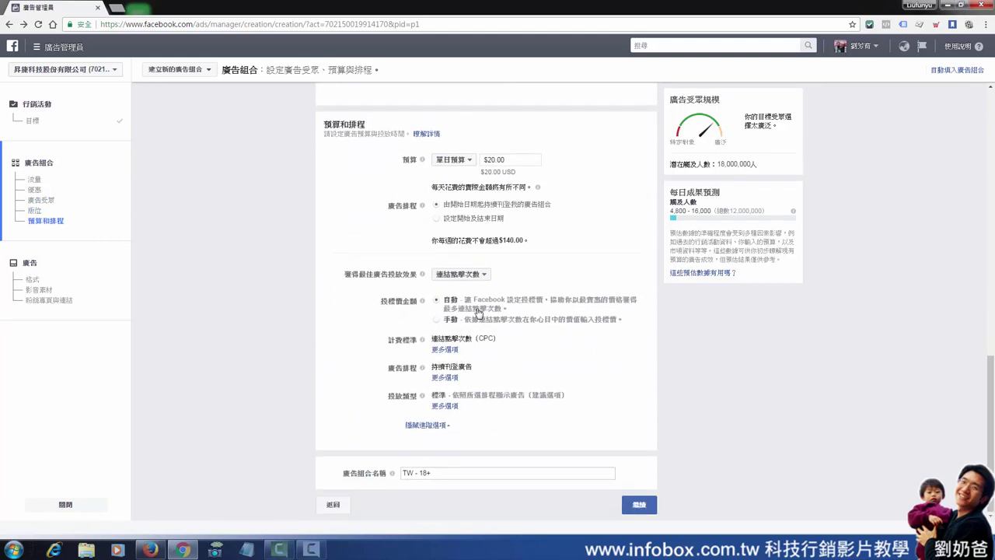
pyautogui.click(639, 504)
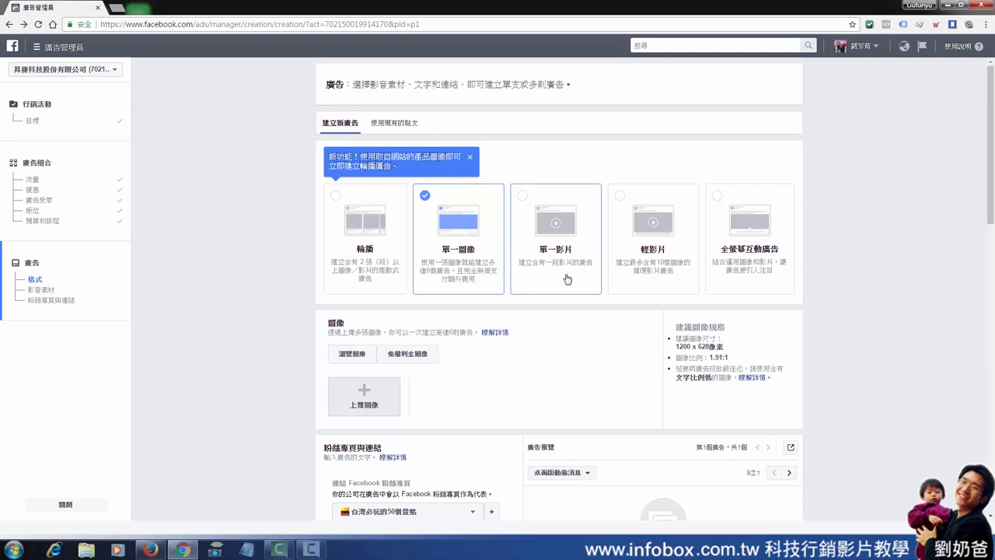
# Set 穿衣小豬日韓服飾美妝 as the Facebook page that represents the business in the ad.
pyautogui.scroll(-2, 568, 280)
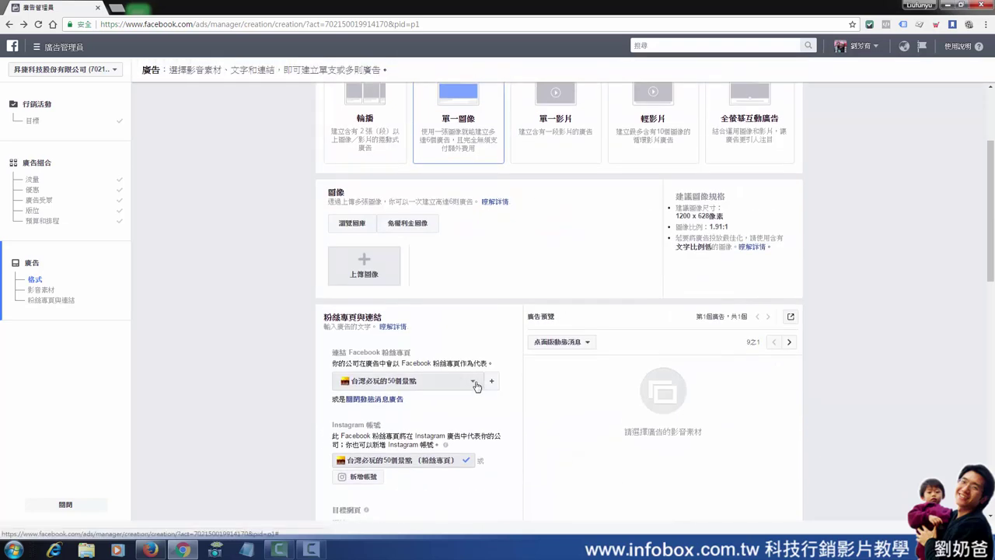
pyautogui.click(473, 381)
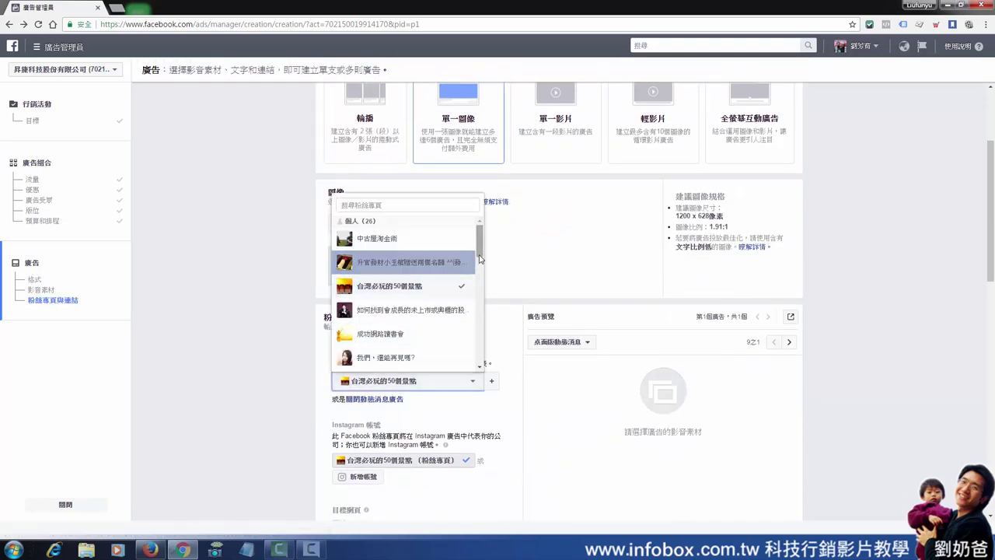
pyautogui.scroll(-1, 478, 264)
pyautogui.scroll(-1, 480, 268)
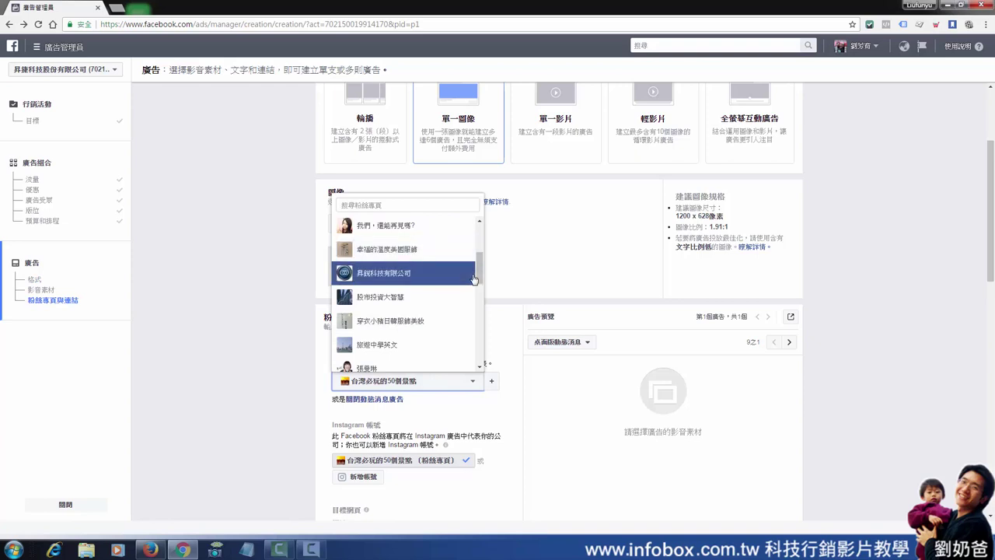
pyautogui.click(434, 321)
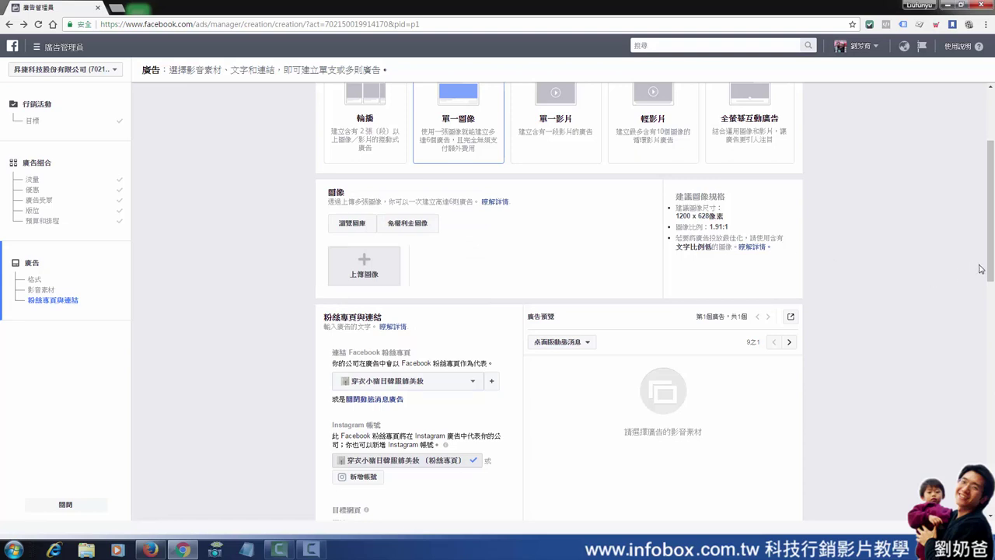
# Upload a clothing photo from the computer as the image of the single-image ad.
pyautogui.moveTo(990, 269); pyautogui.dragTo(991, 227)
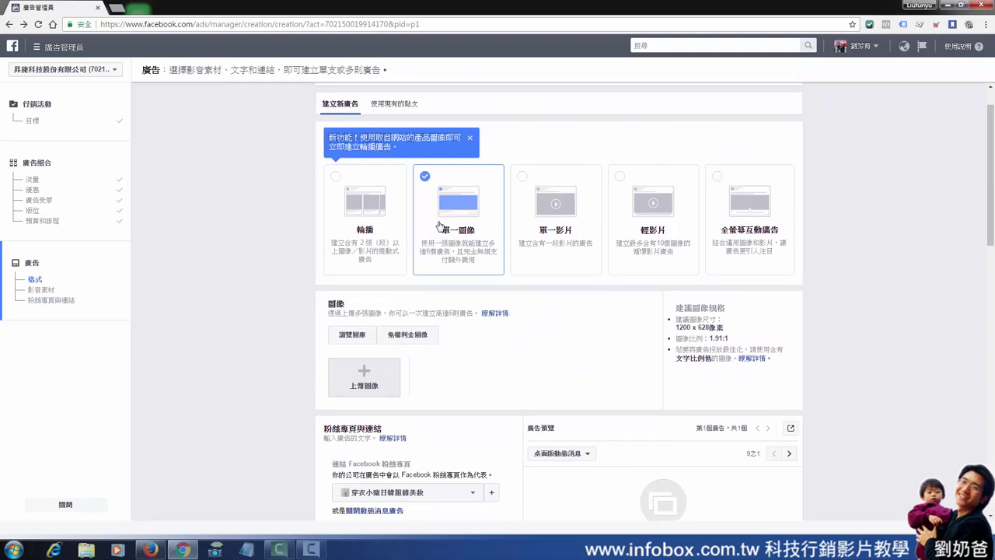
pyautogui.click(374, 382)
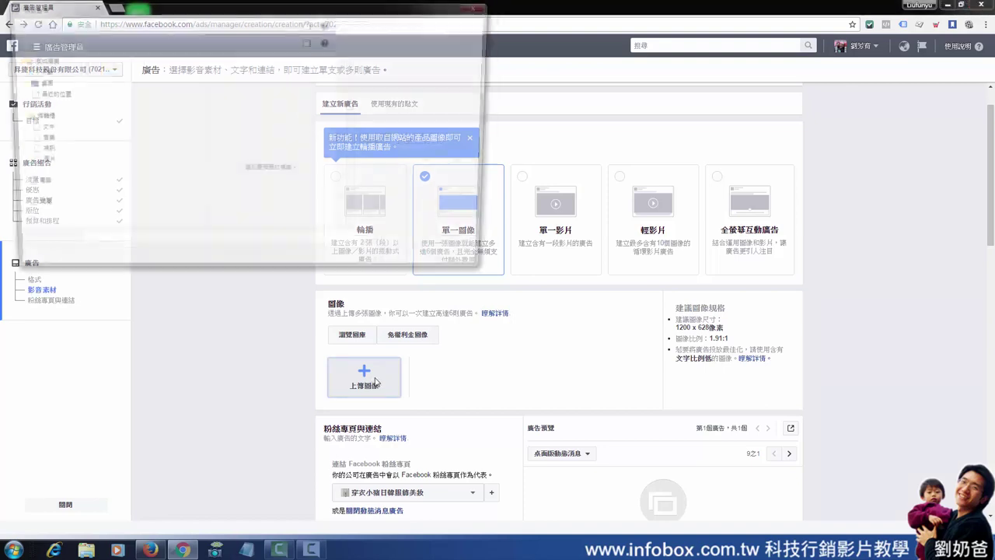
pyautogui.scroll(-5, 349, 93)
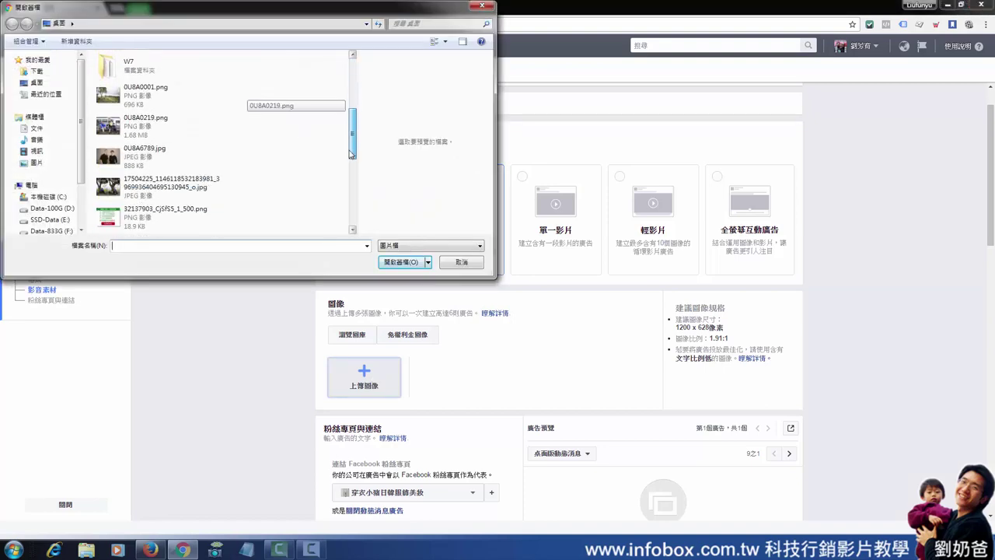
pyautogui.doubleClick(233, 85)
pyautogui.click(120, 108)
pyautogui.click(401, 262)
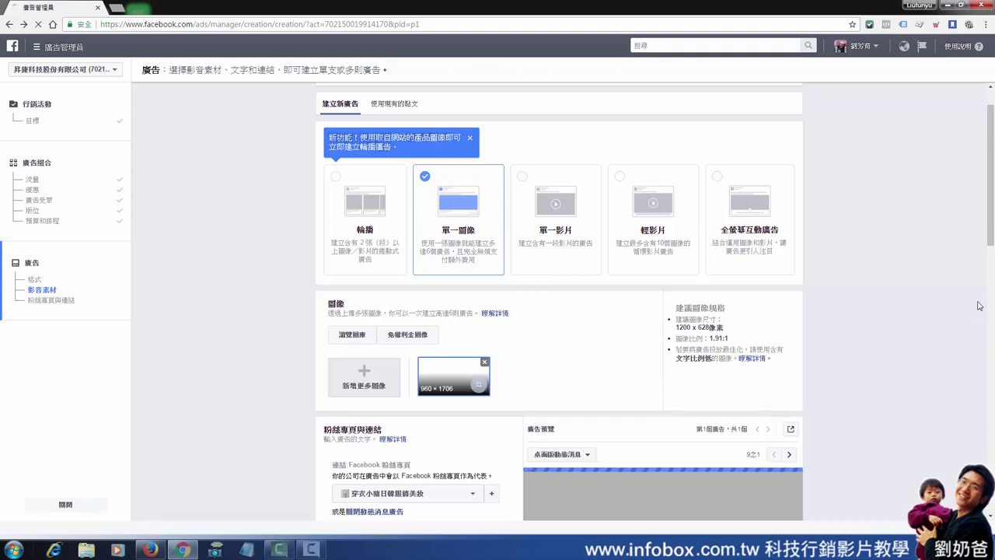
# Review the ad preview and the remaining link, text, call-to-action and tracking fields down to the order section.
pyautogui.moveTo(991, 247); pyautogui.dragTo(992, 334)
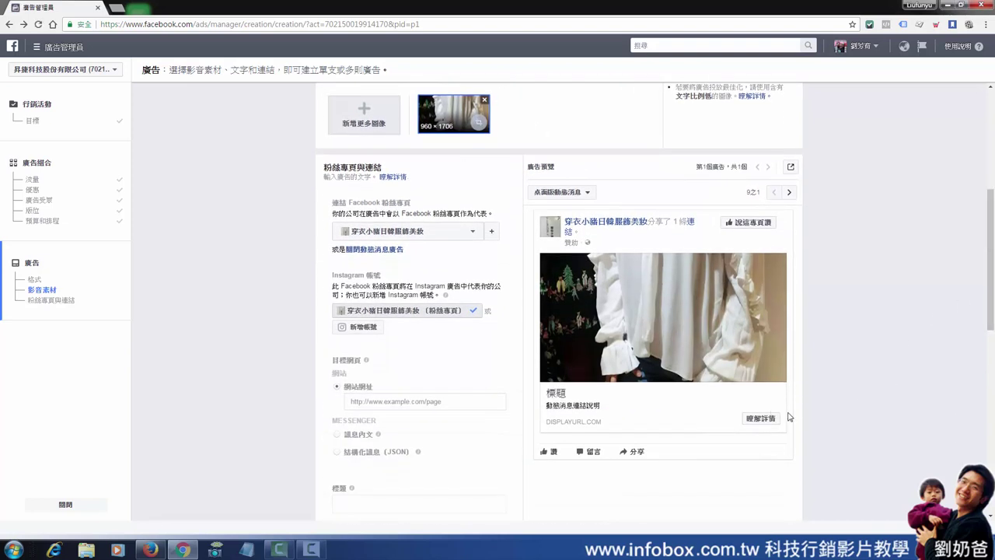
pyautogui.moveTo(667, 330)
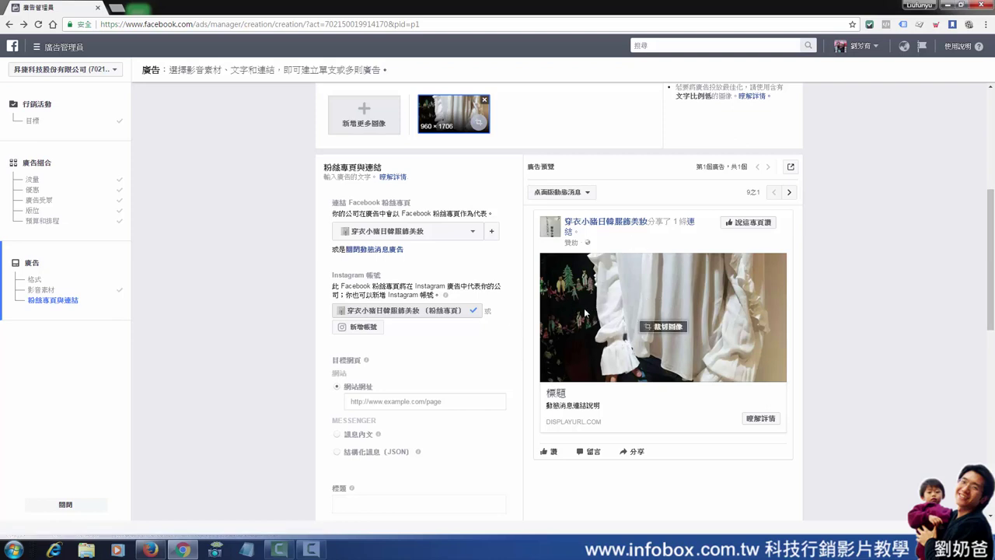
pyautogui.scroll(-1, 527, 339)
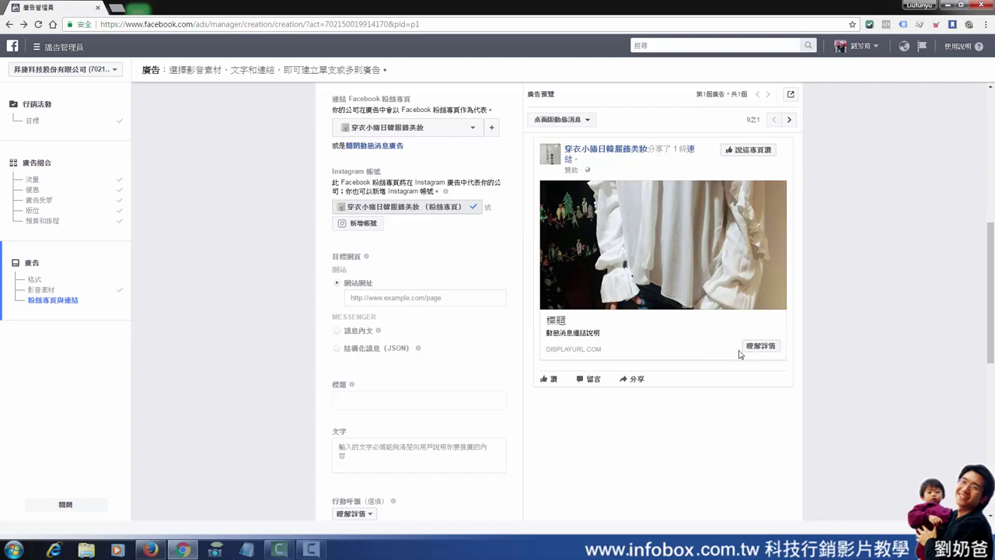
pyautogui.scroll(-5, 463, 335)
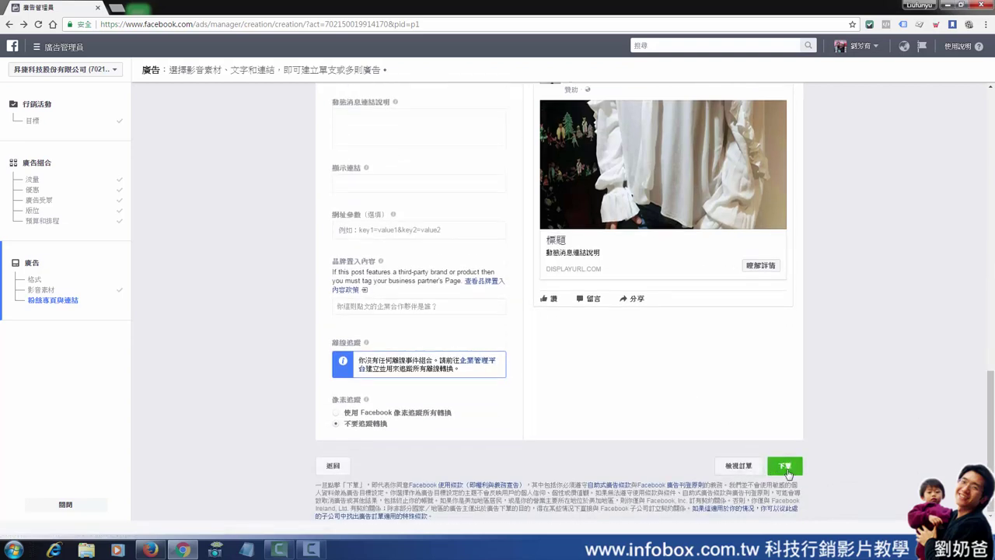
pyautogui.scroll(3, 778, 388)
pyautogui.moveTo(665, 263)
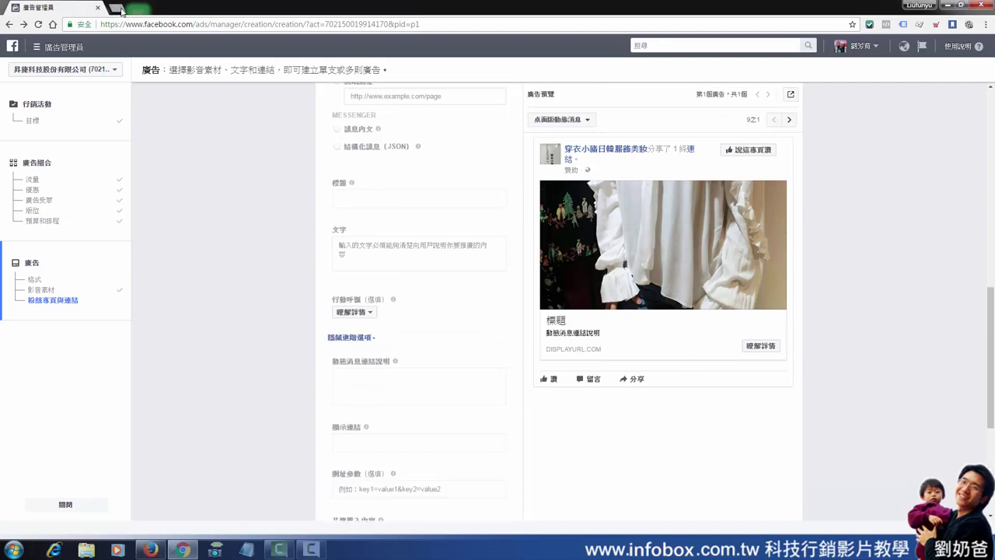
# Open the 穿衣小豬日韓服飾美妝 page in another tab and examine the organic and paid reach of its clothing video post.
pyautogui.click(120, 10)
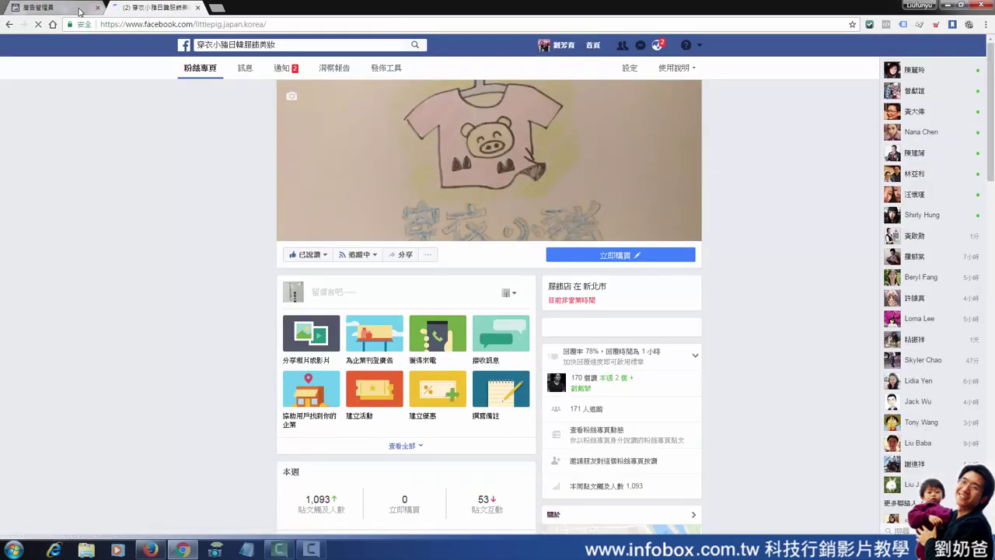
pyautogui.scroll(-2, 323, 207)
pyautogui.scroll(-5, 402, 245)
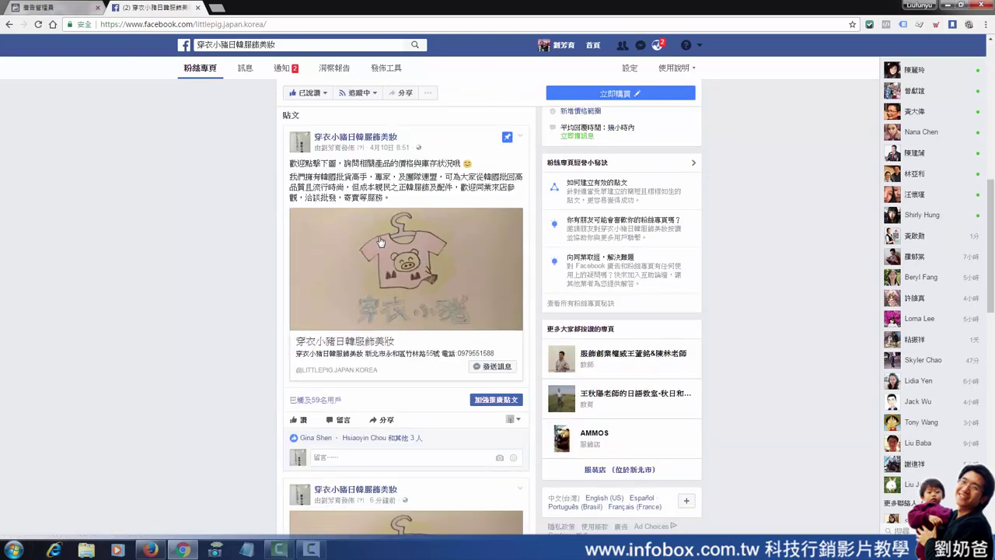
pyautogui.scroll(-5, 389, 246)
pyautogui.scroll(-6, 448, 276)
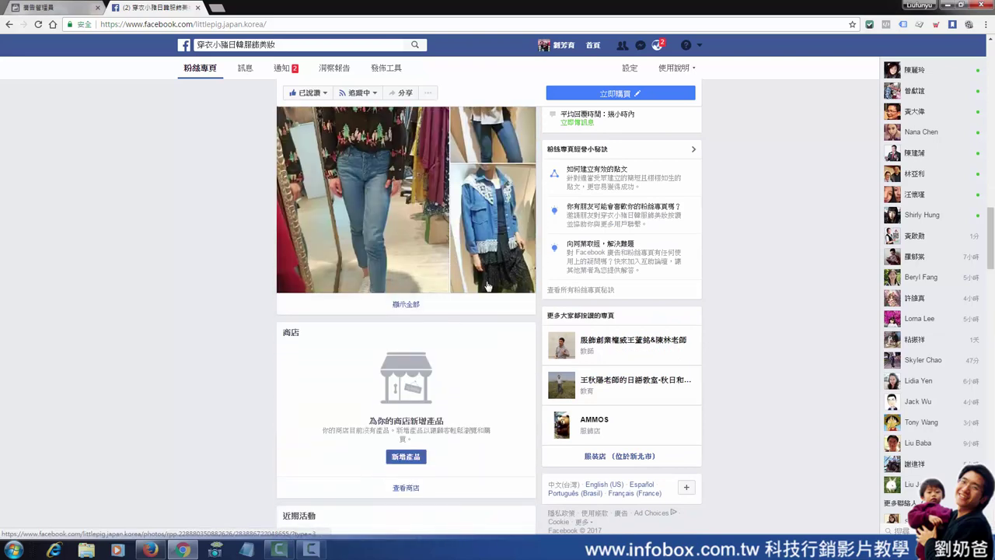
pyautogui.scroll(-3, 505, 350)
pyautogui.scroll(-5, 505, 374)
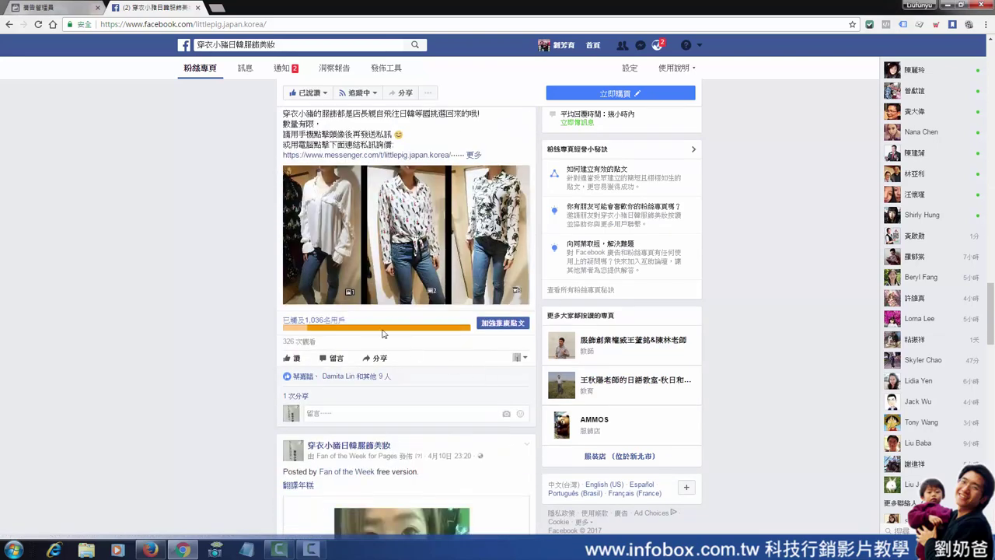
pyautogui.scroll(-1, 477, 362)
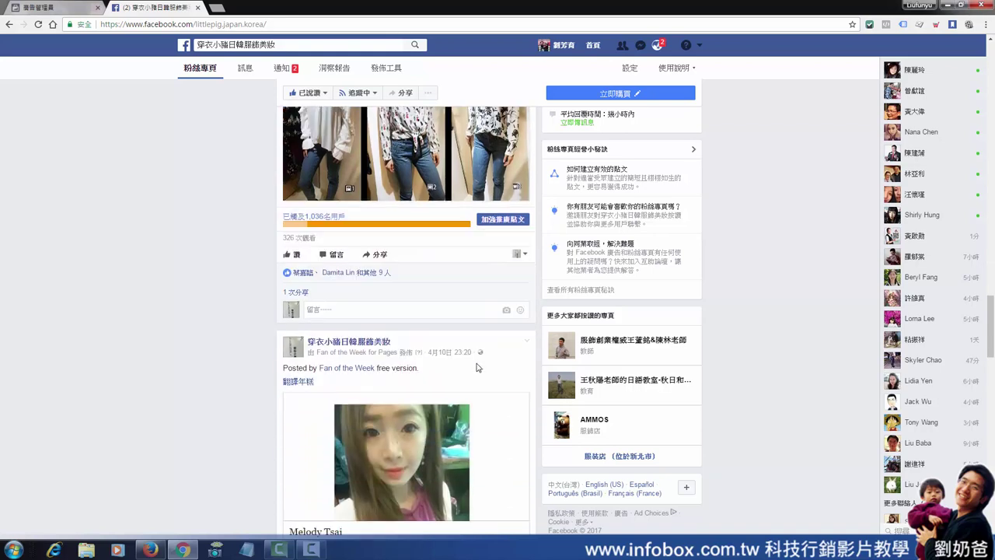
pyautogui.scroll(3, 477, 361)
pyautogui.scroll(-1, 398, 354)
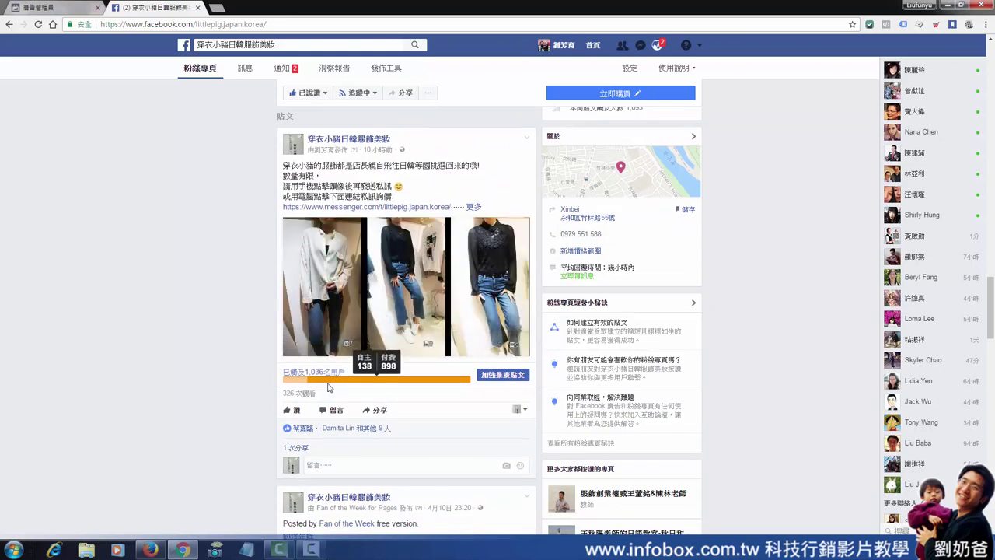
pyautogui.moveTo(358, 388)
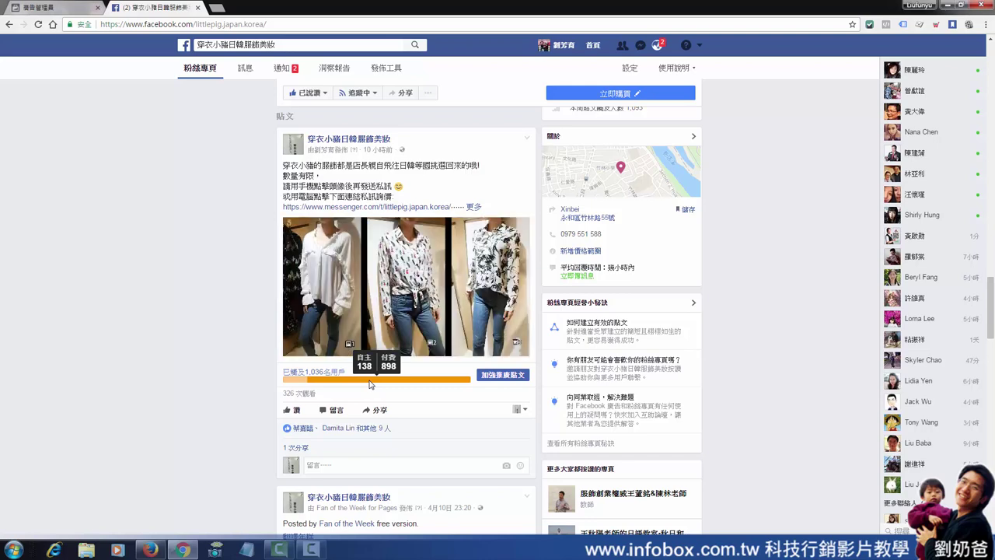
pyautogui.moveTo(394, 383)
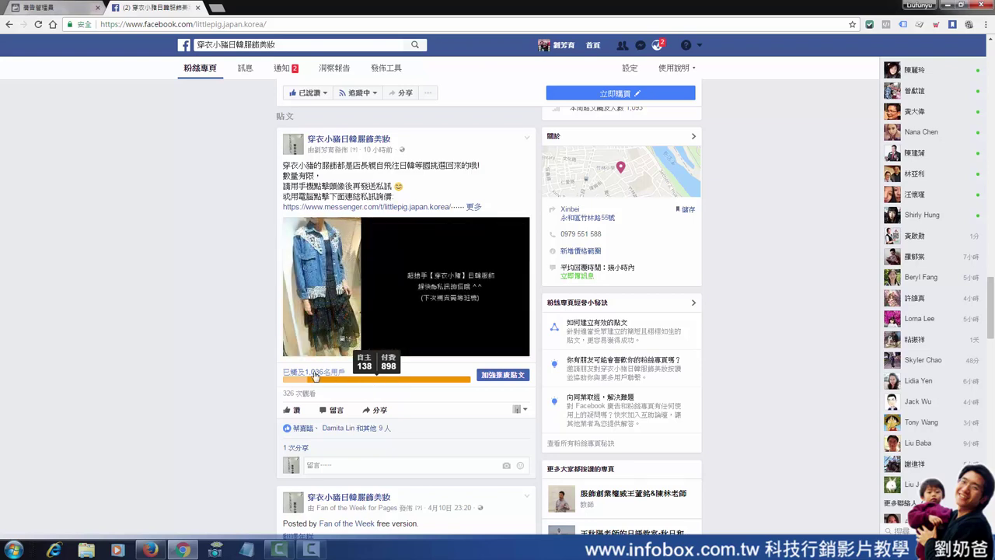
pyautogui.scroll(3, 511, 243)
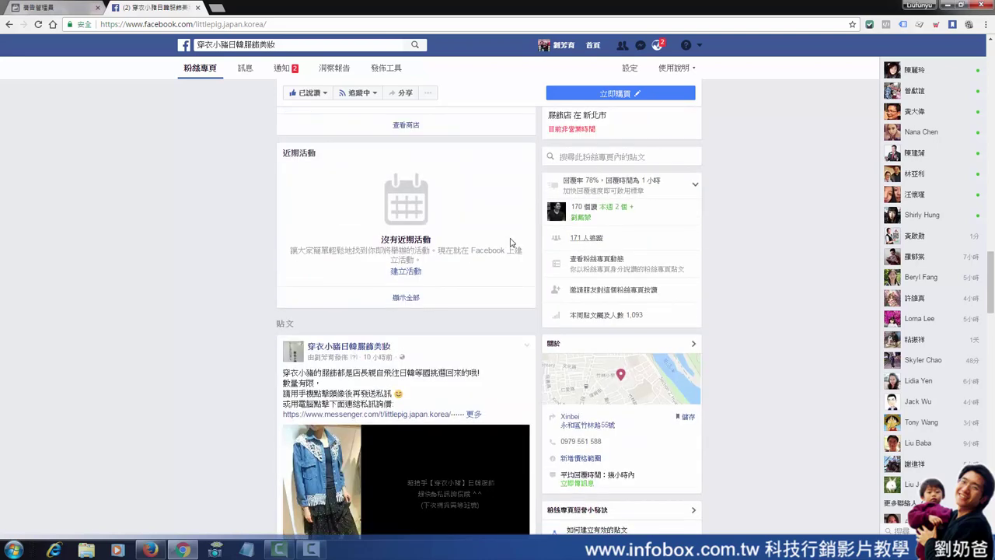
pyautogui.scroll(-2, 511, 244)
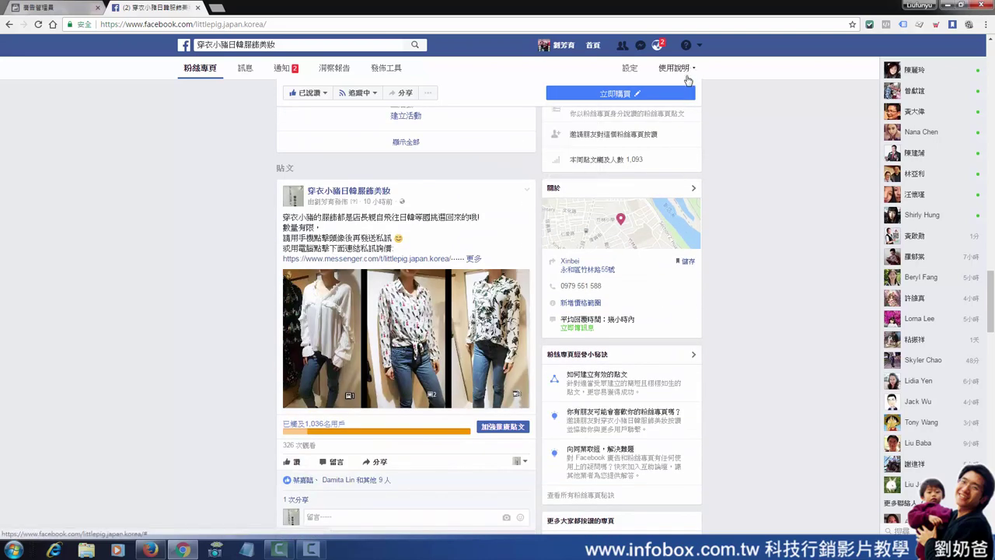
# Check the available ad formats in the ad draft, and compare them with the clothing video post on the page.
pyautogui.click(60, 8)
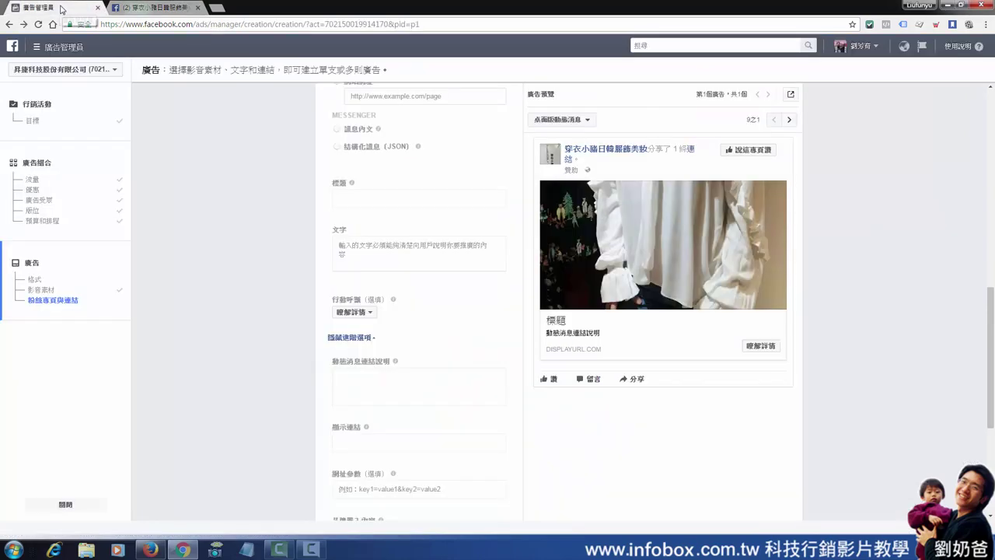
pyautogui.scroll(5, 454, 322)
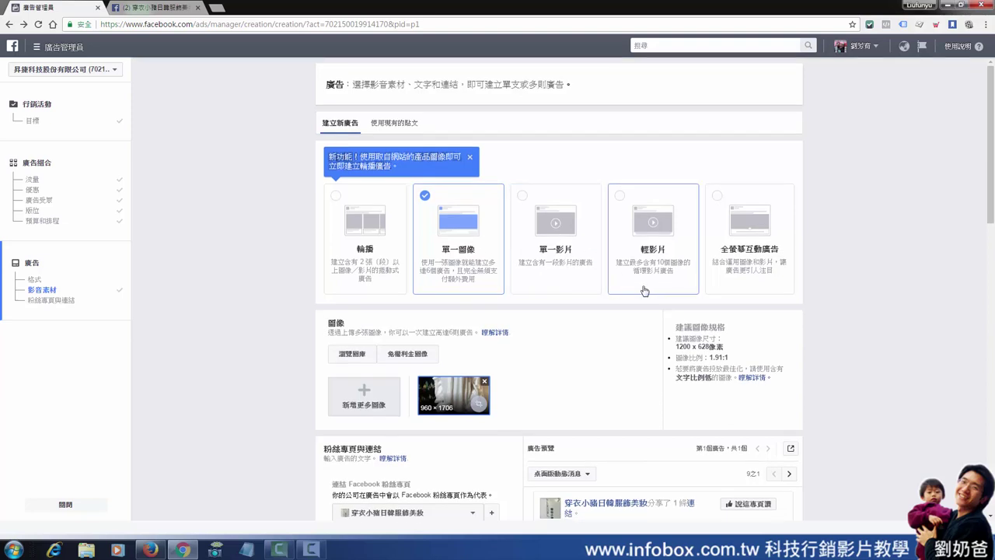
pyautogui.click(178, 8)
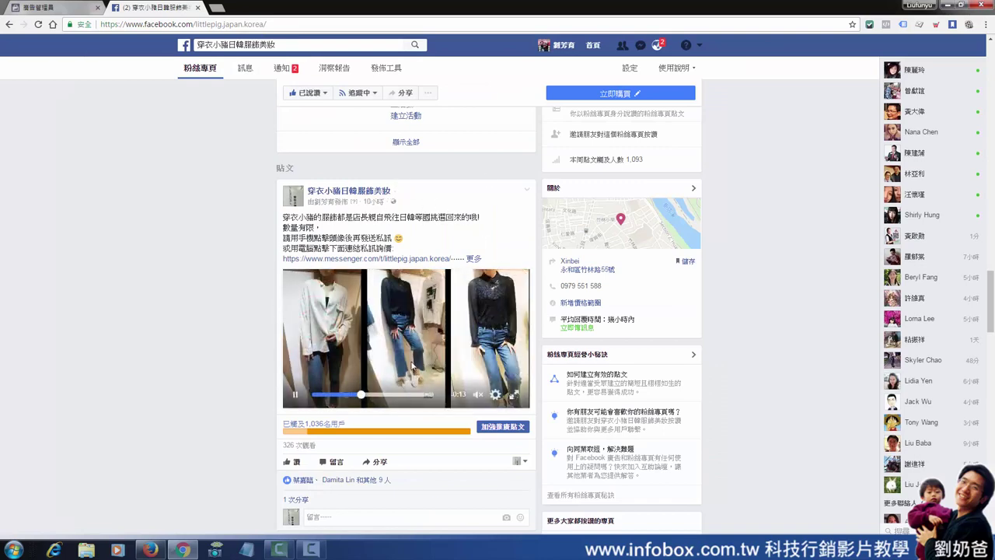
# Return to the ad draft and reopen the campaign's marketing objective selection.
pyautogui.click(50, 9)
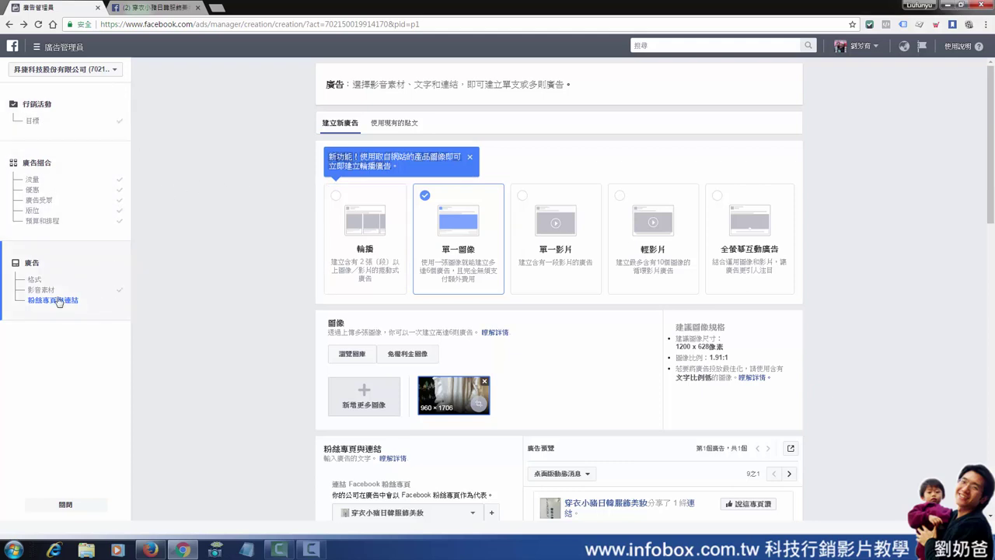
pyautogui.click(35, 122)
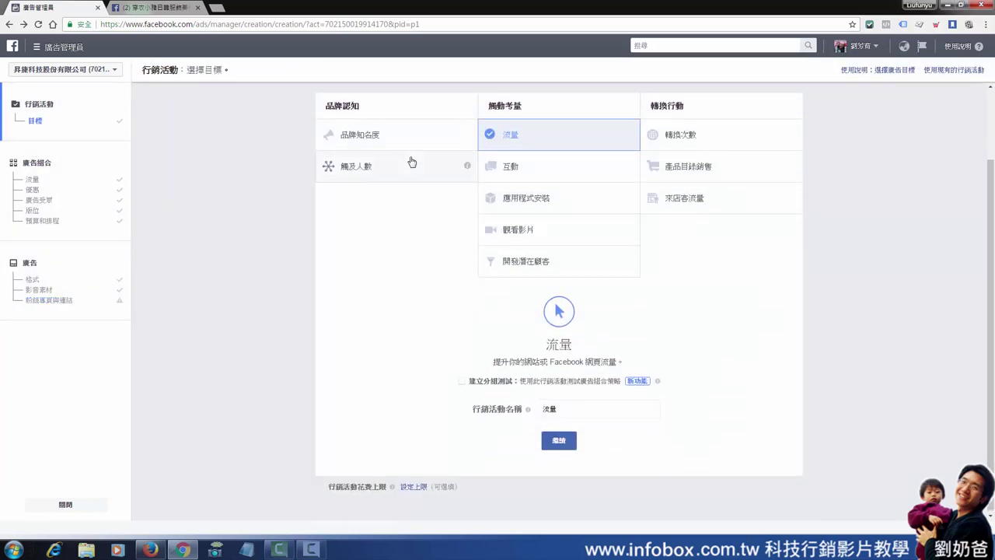
# Set the marketing objective to 互動 with 貼文互動, and continue through the ad set with its preset audience, placement and budget.
pyautogui.click(516, 171)
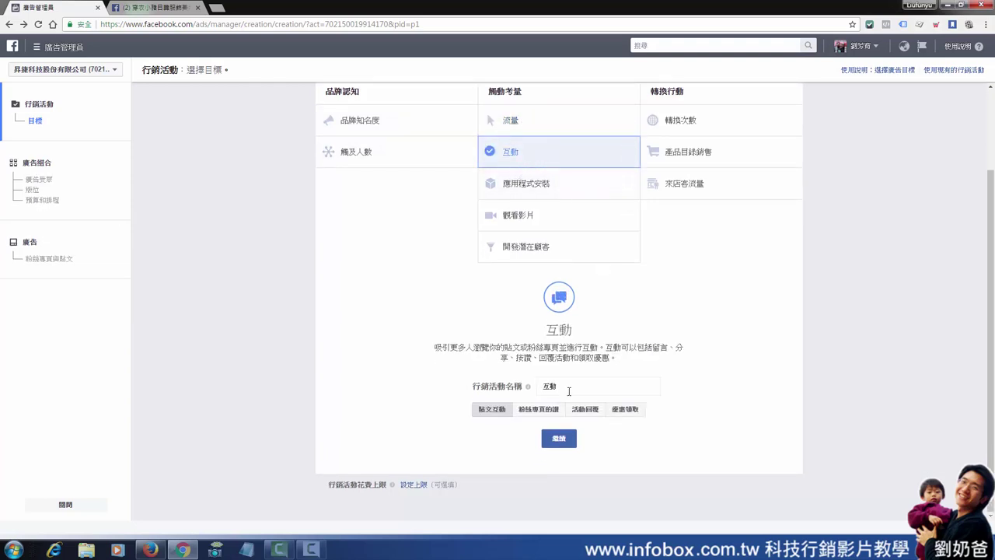
pyautogui.click(573, 442)
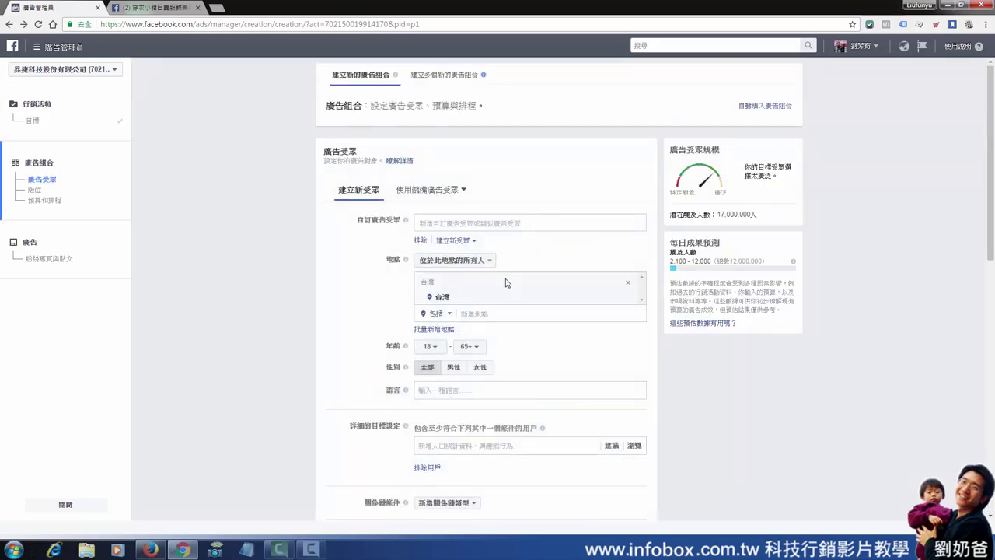
pyautogui.scroll(-5, 549, 255)
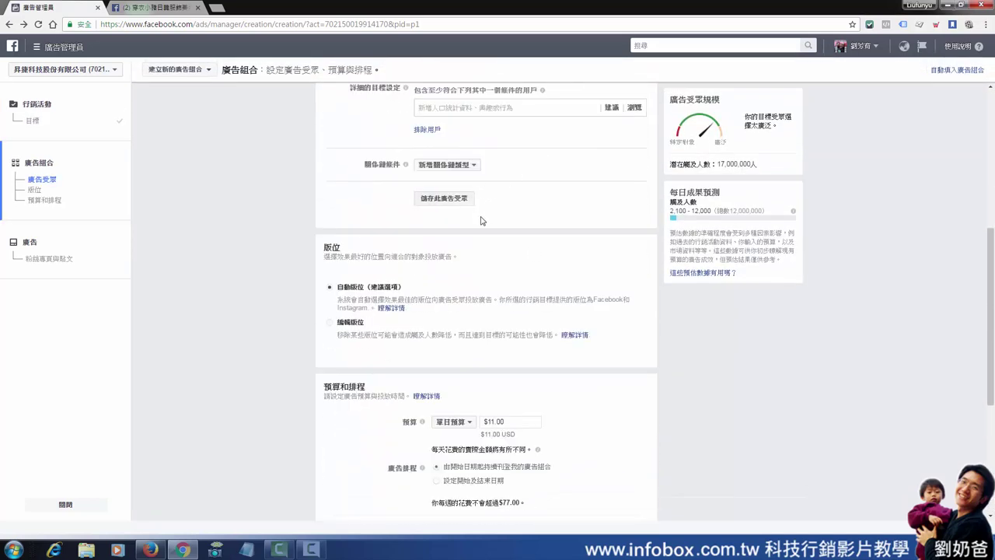
pyautogui.scroll(-4, 481, 220)
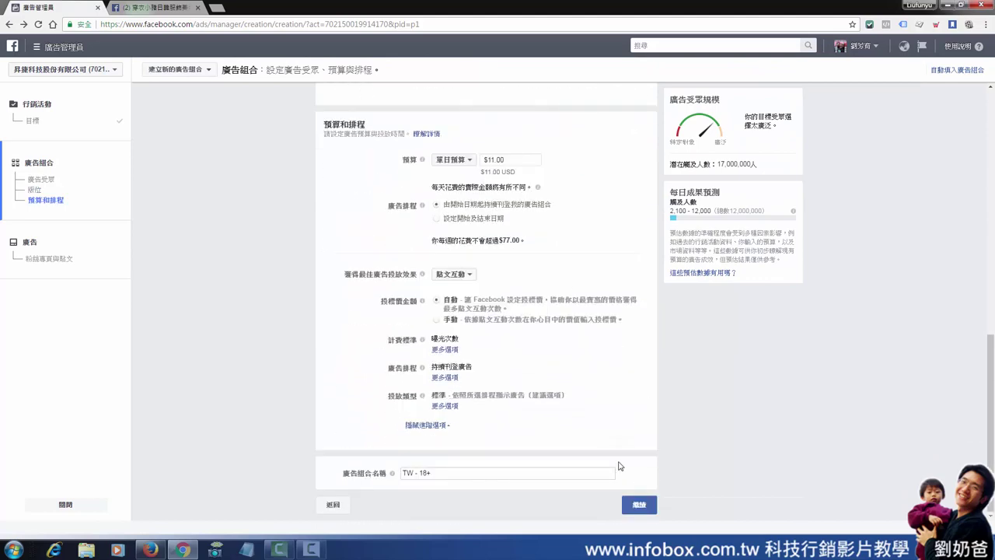
pyautogui.click(640, 504)
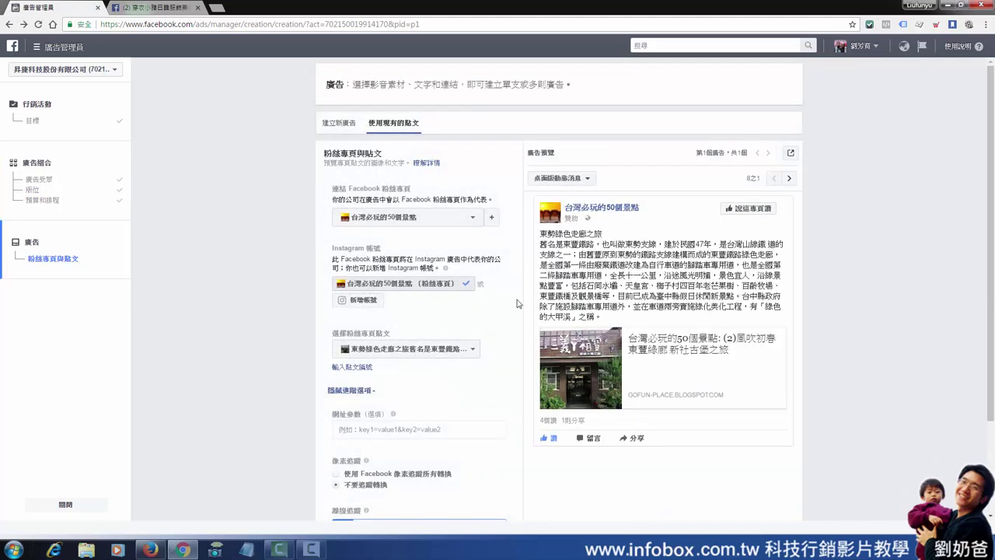
# Choose 穿衣小豬日韓服飾美妝 as the Facebook page connected to the ad.
pyautogui.click(472, 219)
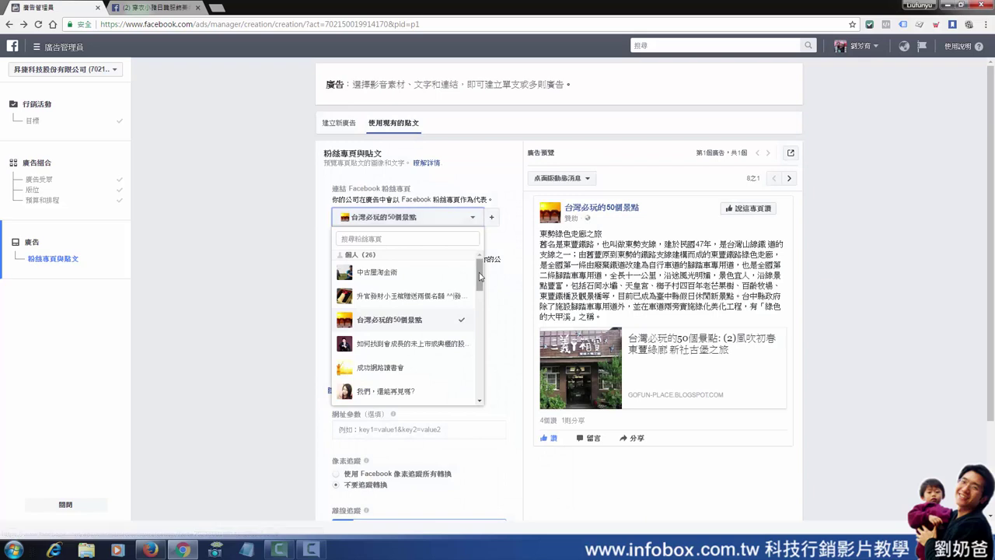
pyautogui.scroll(-3, 420, 322)
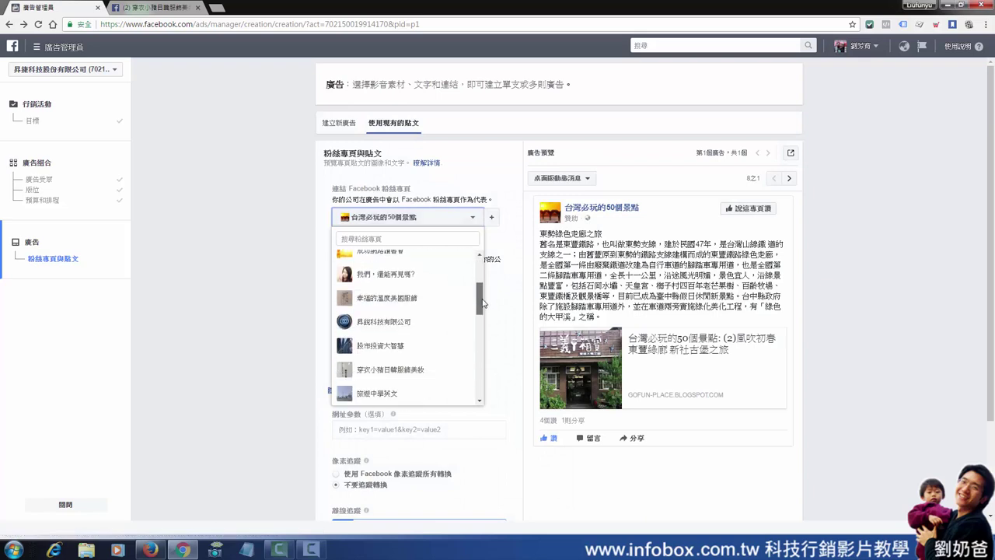
pyautogui.click(391, 364)
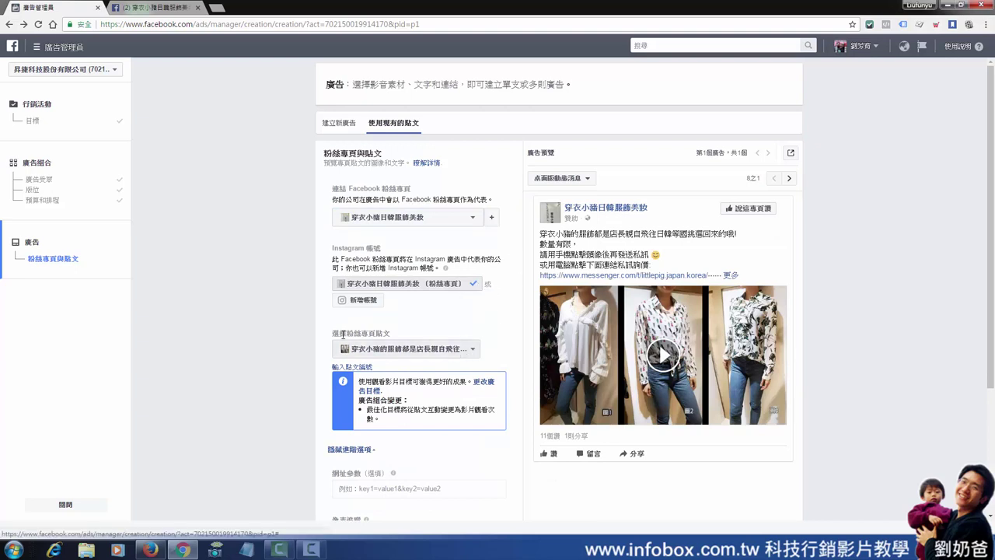
# Browse the existing page posts available for the ad, and close the list with the clothing video post still selected.
pyautogui.moveTo(336, 335); pyautogui.dragTo(379, 333)
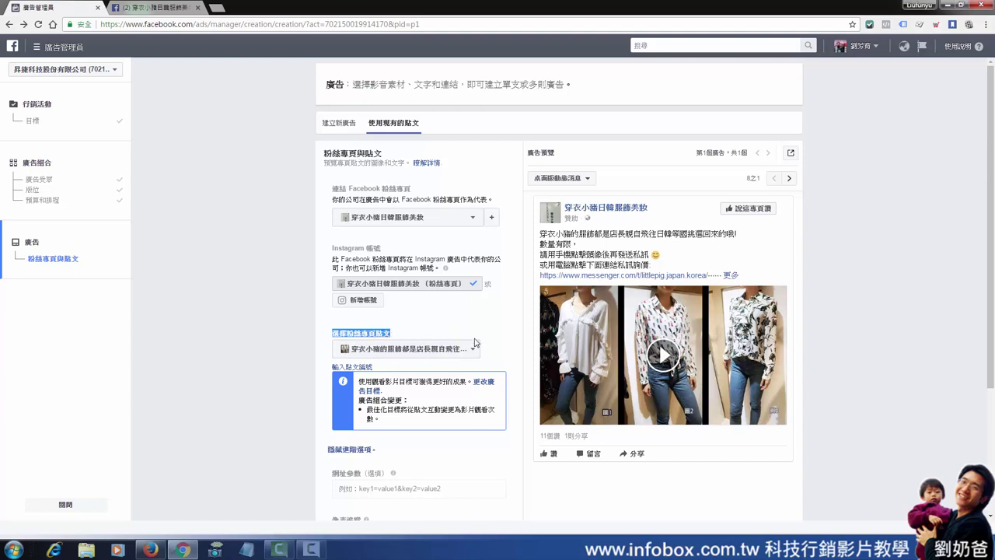
pyautogui.click(473, 348)
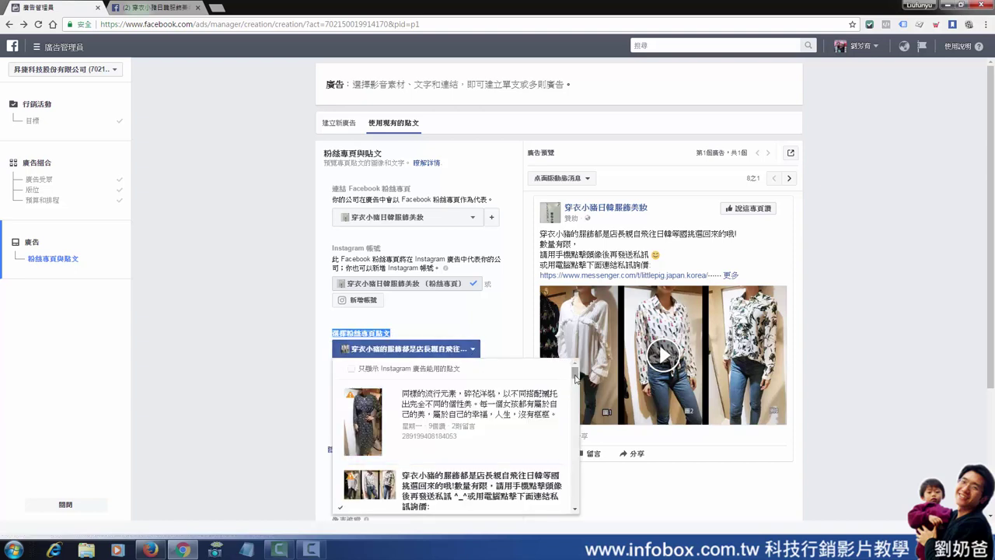
pyautogui.moveTo(576, 378)
pyautogui.mouseDown()
pyautogui.moveTo(573, 460)
pyautogui.moveTo(587, 418)
pyautogui.moveTo(576, 385)
pyautogui.mouseUp()
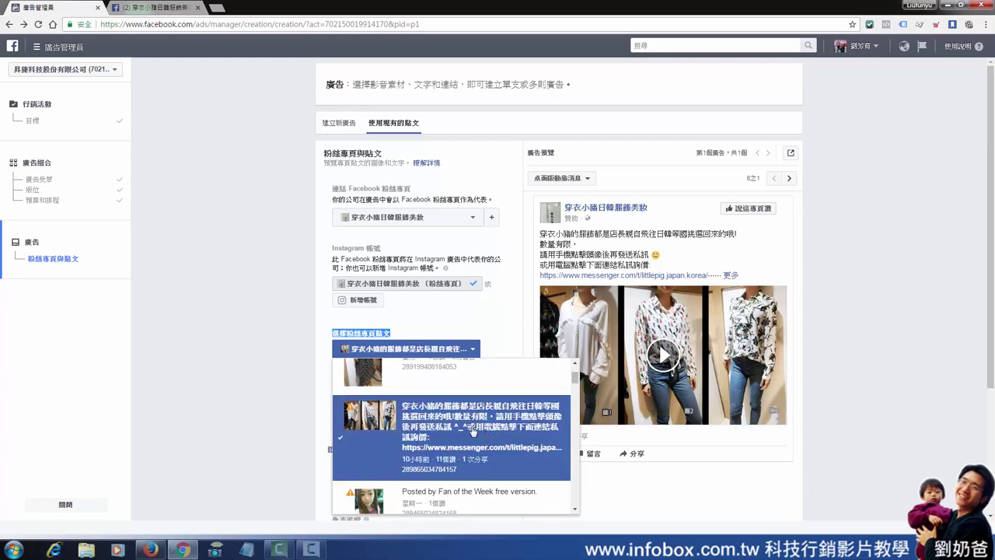
pyautogui.click(504, 330)
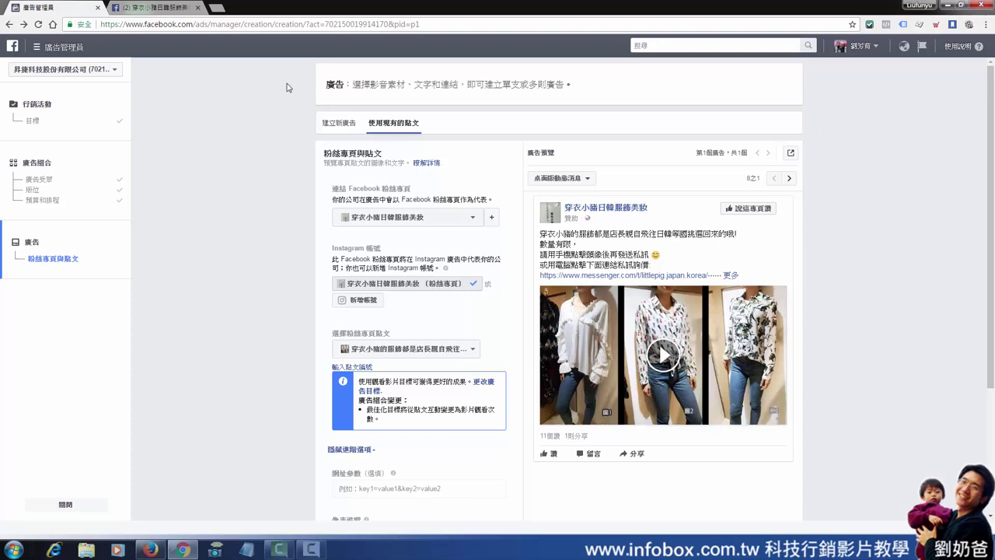
# Check the original clothing video post on the page, and review the ad draft's remaining settings down to the order section.
pyautogui.click(183, 14)
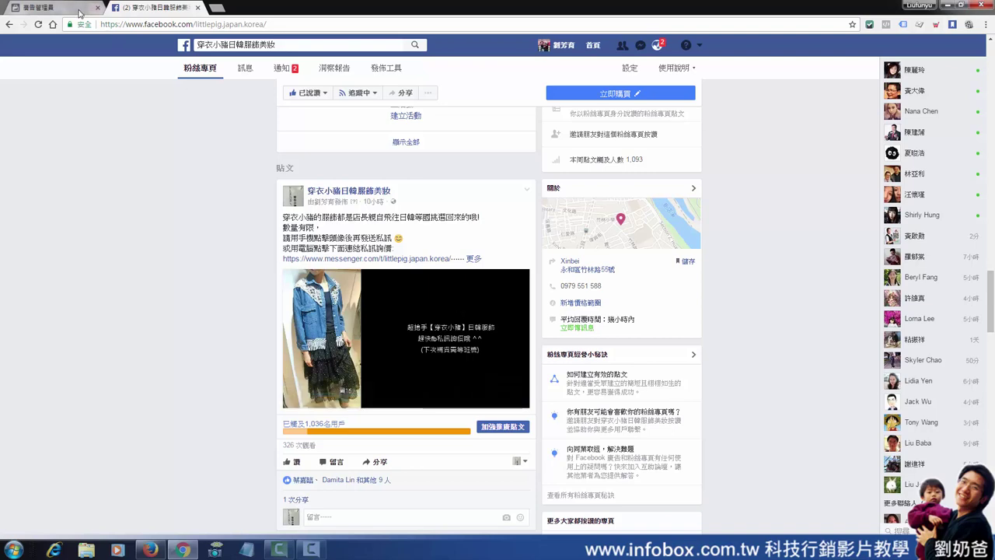
pyautogui.click(105, 11)
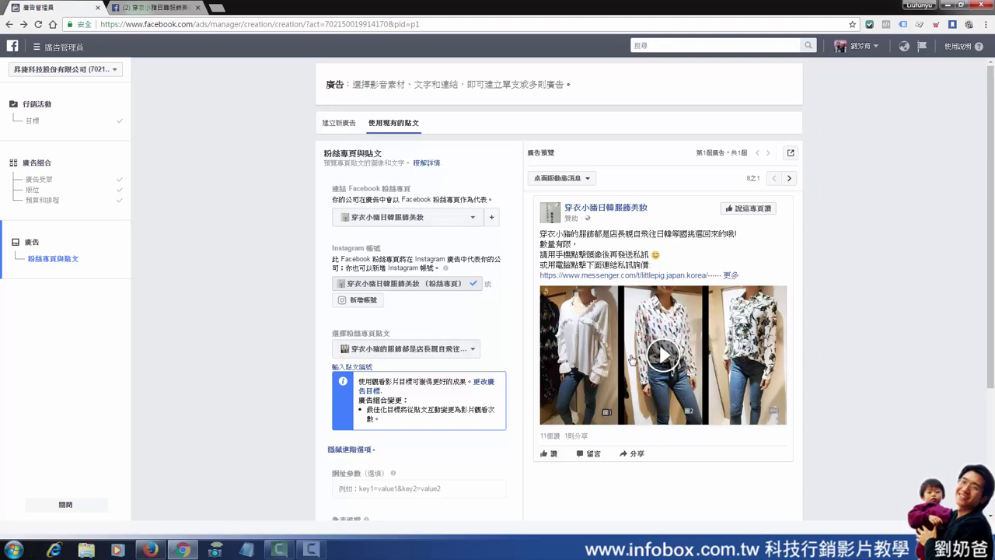
pyautogui.scroll(-3, 700, 373)
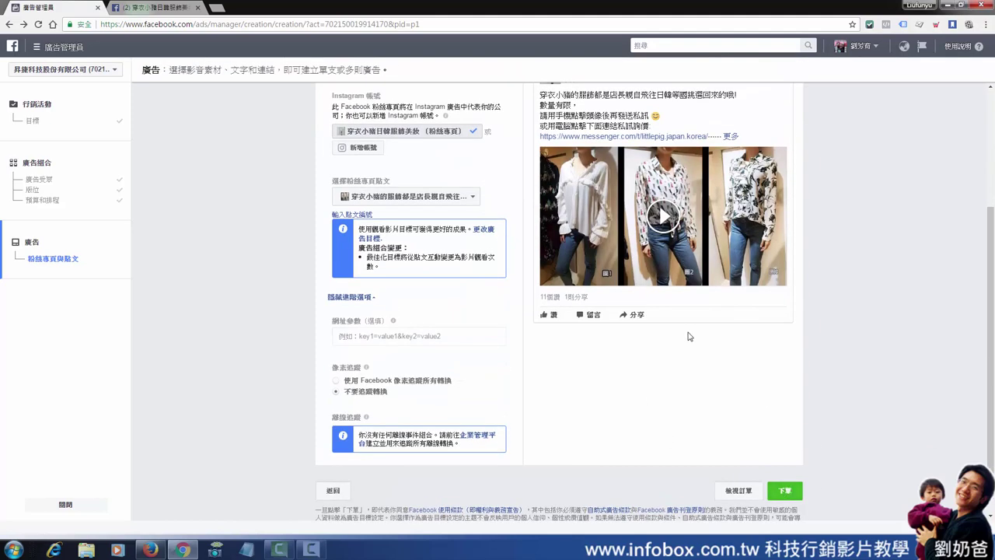
# Examine the likes, comments and shares under the page's clothing video post, and return to the preview in the ad draft.
pyautogui.click(159, 7)
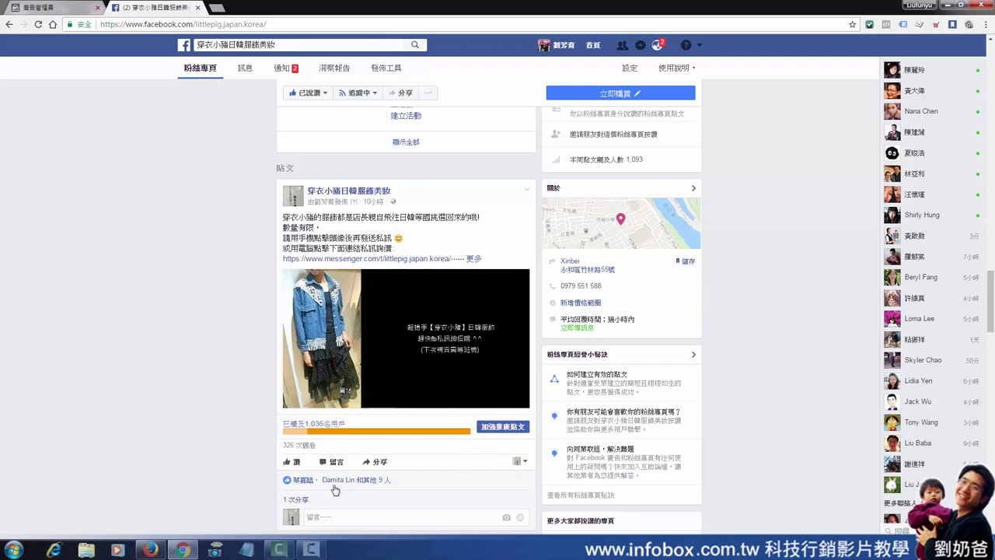
pyautogui.moveTo(309, 507)
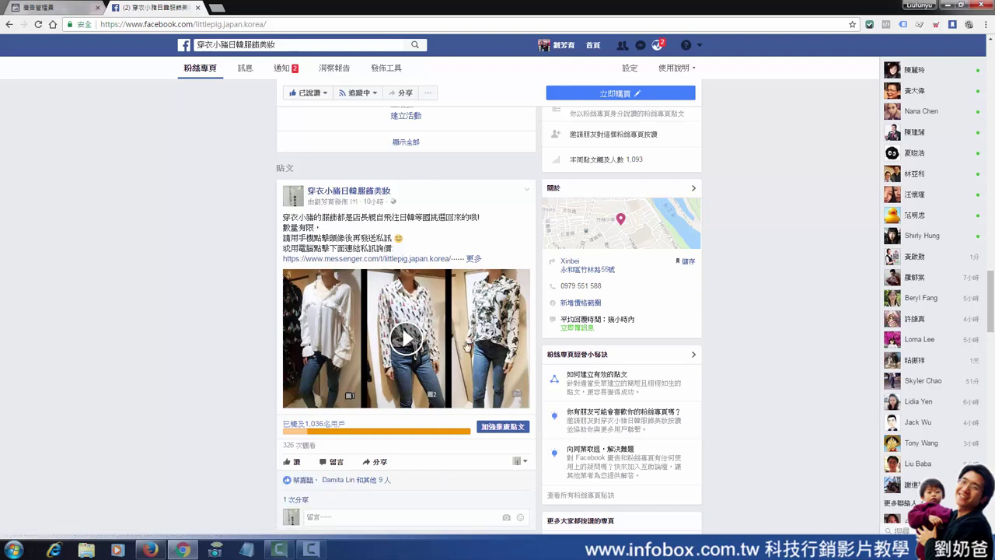
pyautogui.click(85, 14)
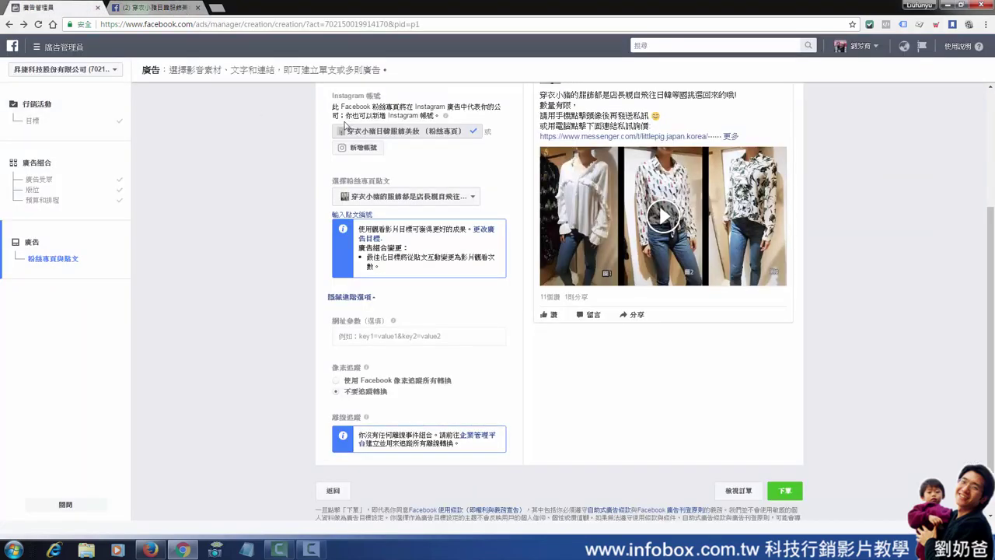
pyautogui.scroll(3, 479, 292)
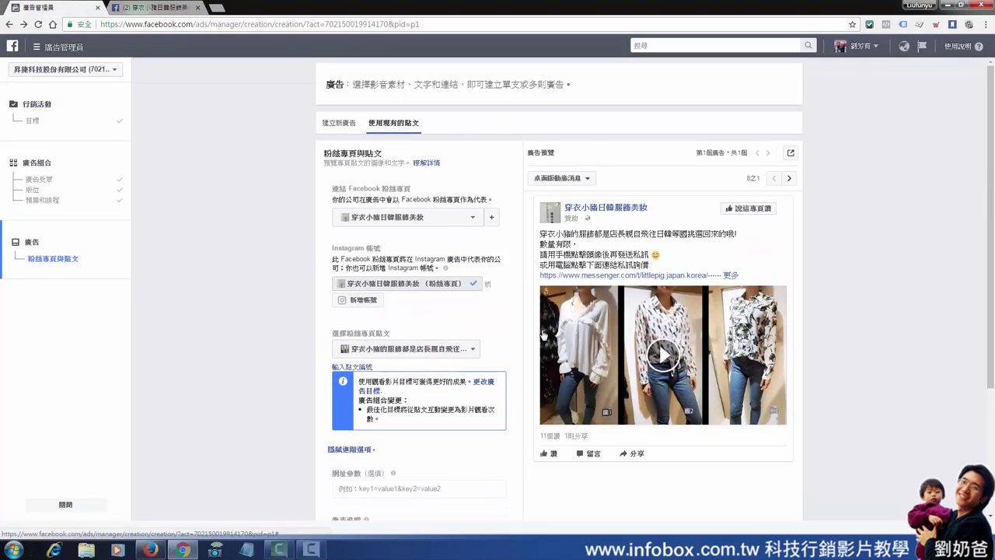
# Switch to the 穿衣小豬日韓服飾美妝 page again and look over the clothing video post's reach and boost option.
pyautogui.click(144, 11)
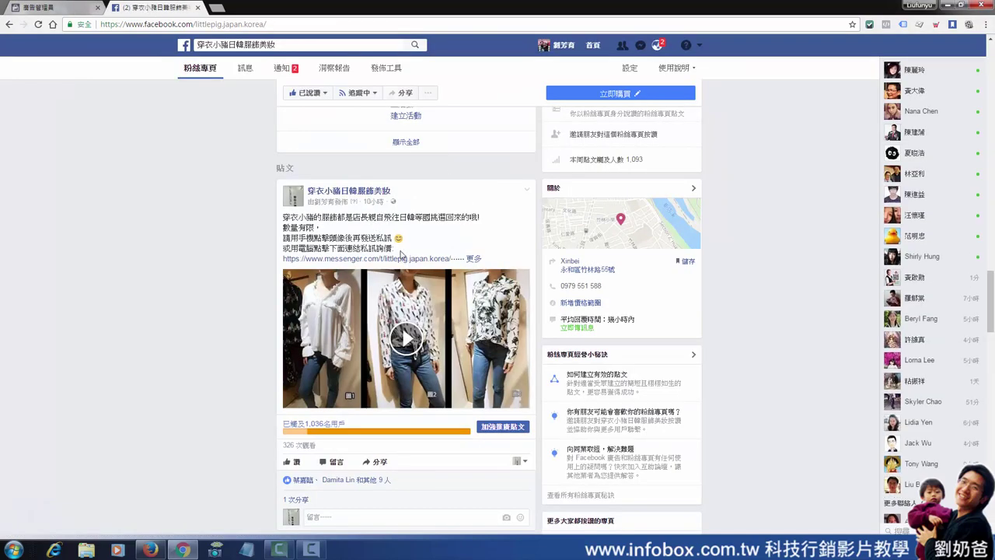
pyautogui.scroll(2, 420, 225)
pyautogui.scroll(-3, 447, 350)
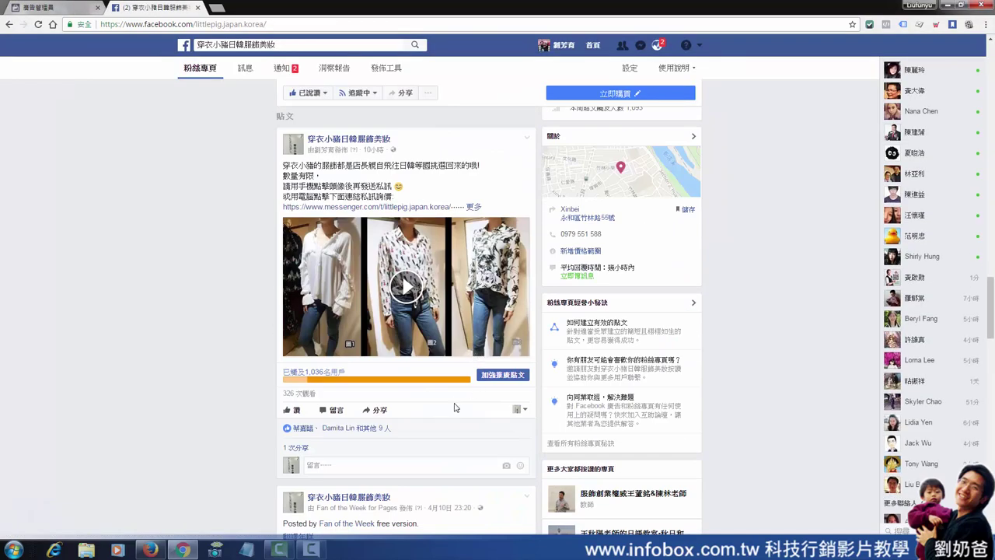